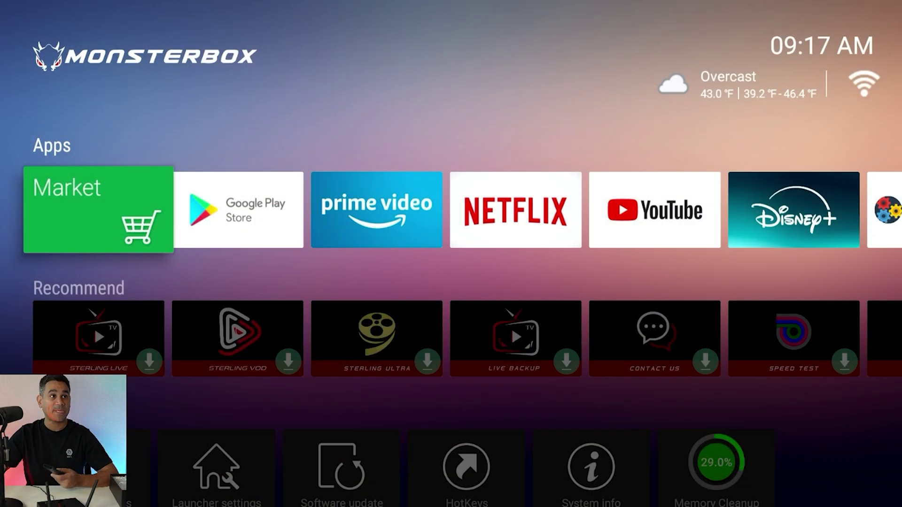
- Open System settings from the home screen's settings shortcuts row
key(Down)
key(Down)
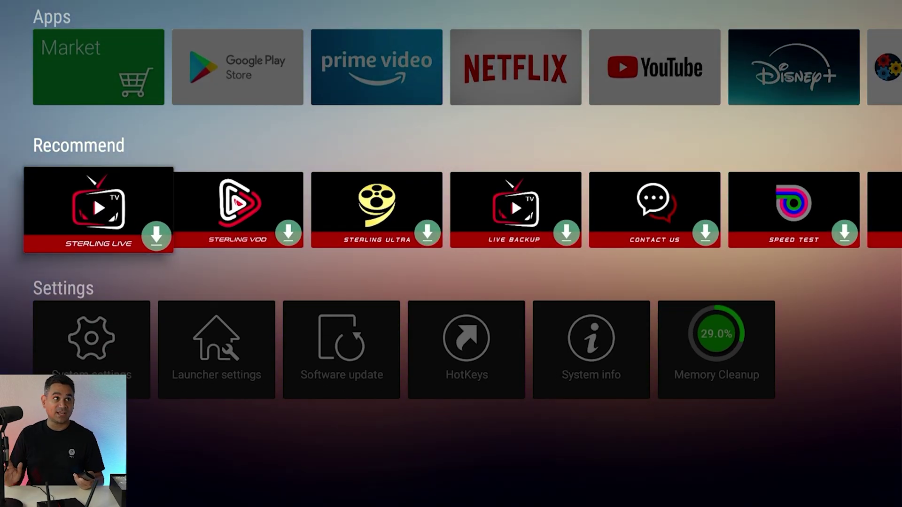
key(Left)
key(Left)
key(Left)
key(Left)
key(Left)
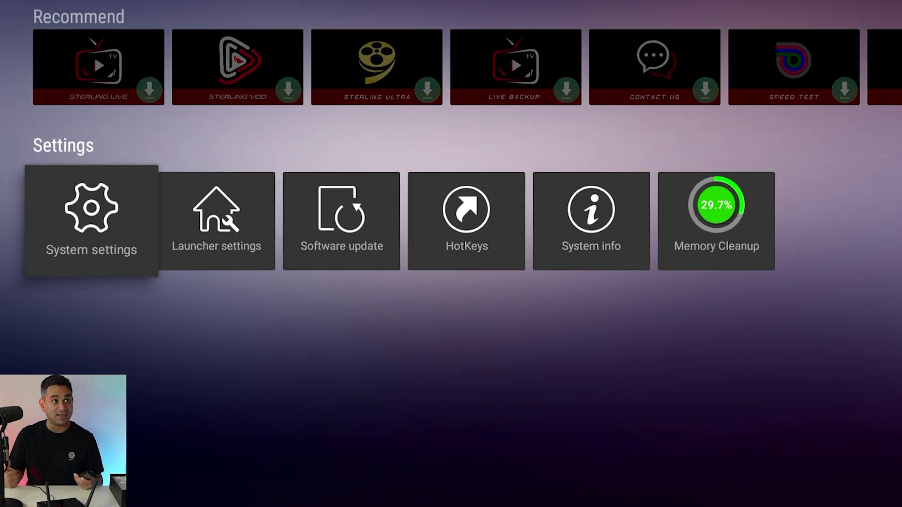
key(Return)
- Go to Apps > Security & Restrictions > Unknown sources
key(Down)
key(Down)
key(Down)
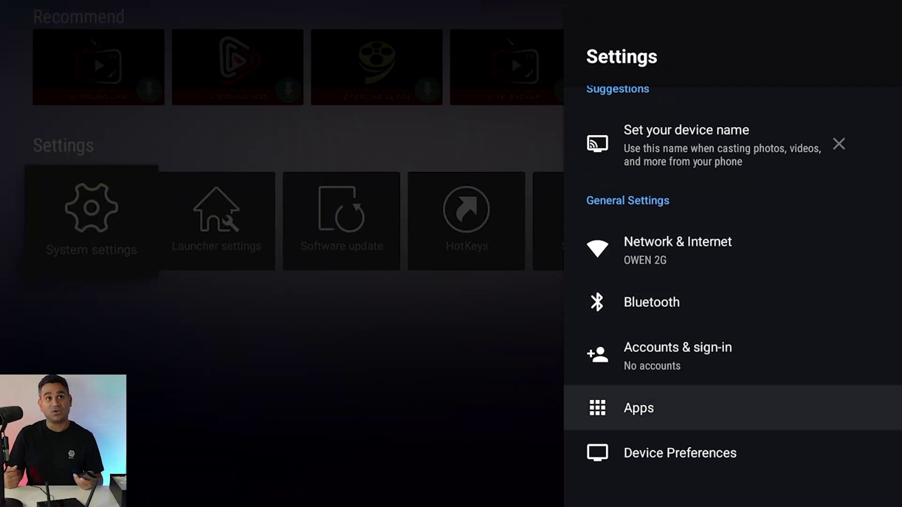
key(Return)
key(Down)
key(Down)
key(Down)
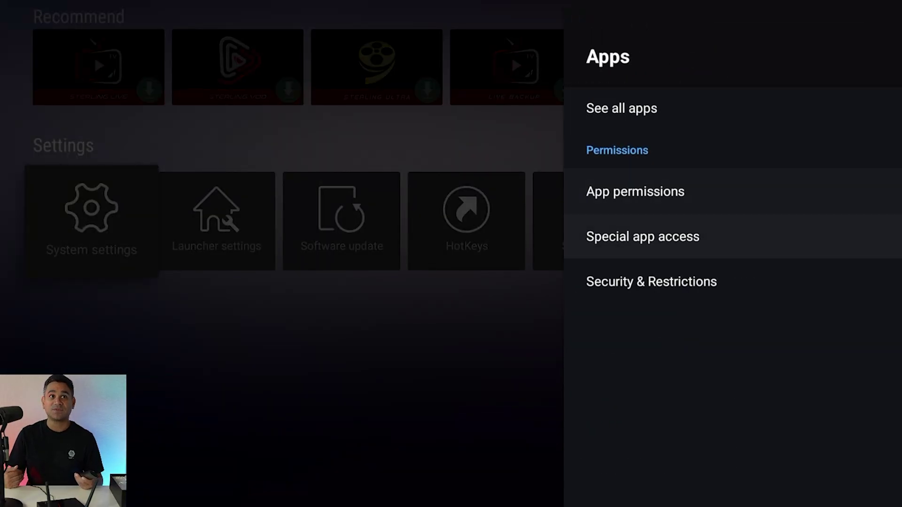
key(Return)
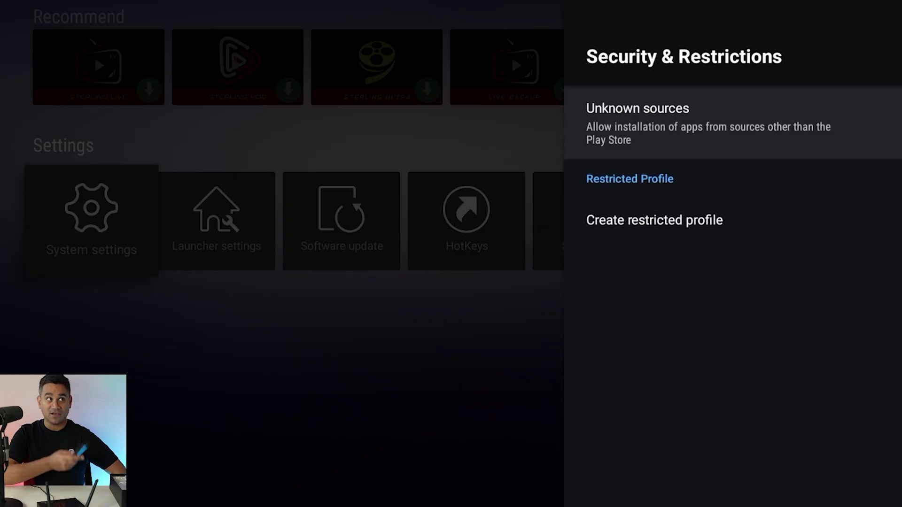
key(Return)
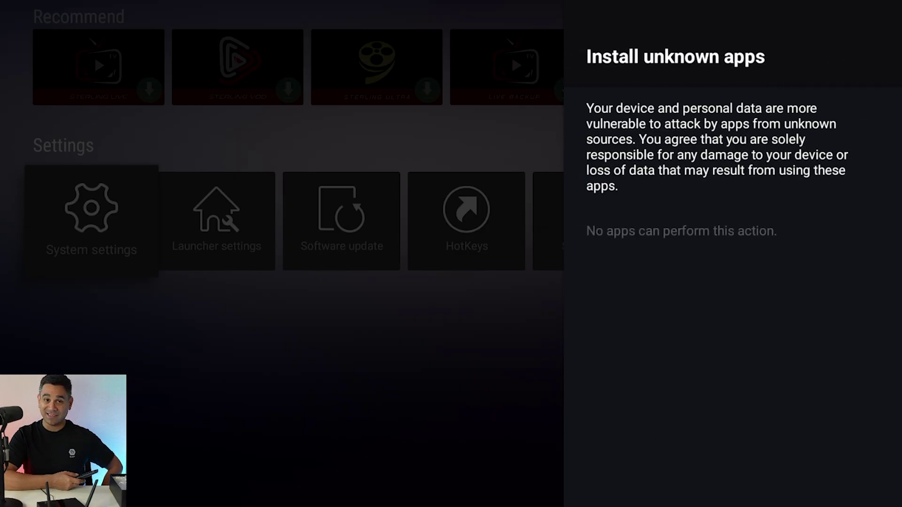
- Toggle Downloader off and back on so it stays allowed, then return to Apps
key(Down)
key(Down)
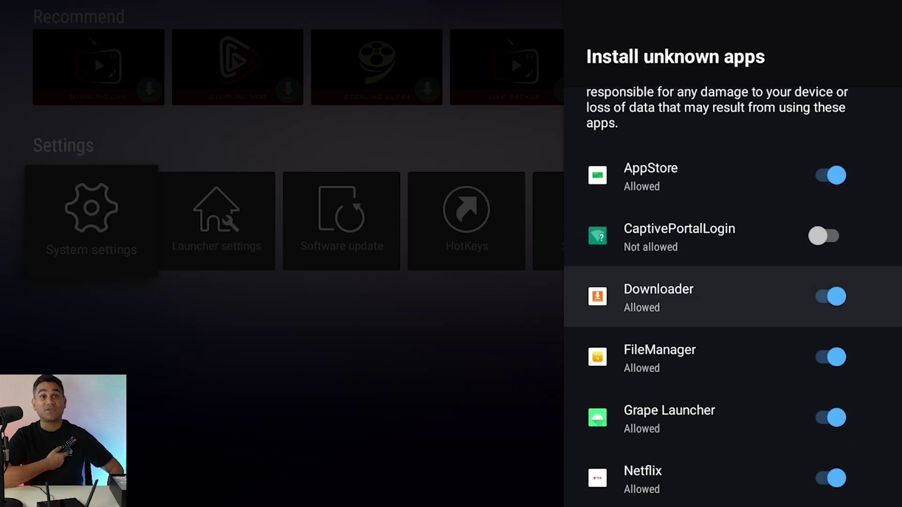
key(Return)
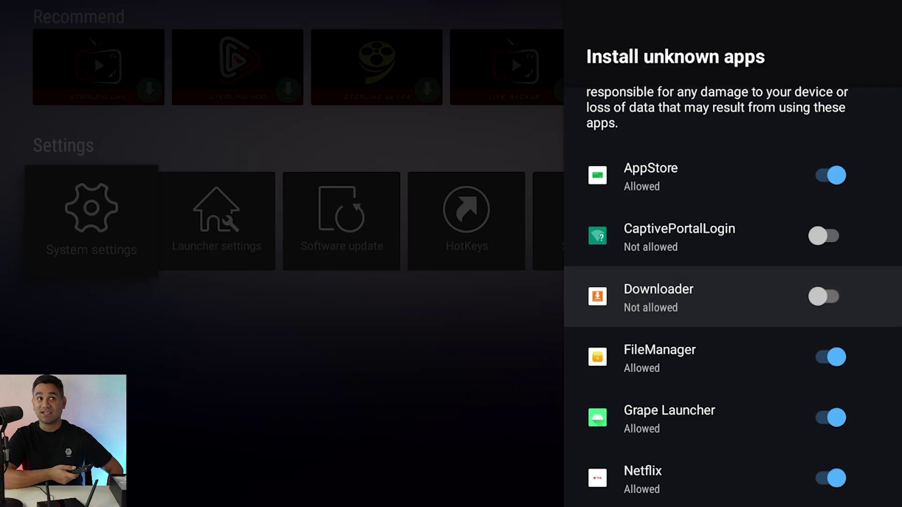
key(Return)
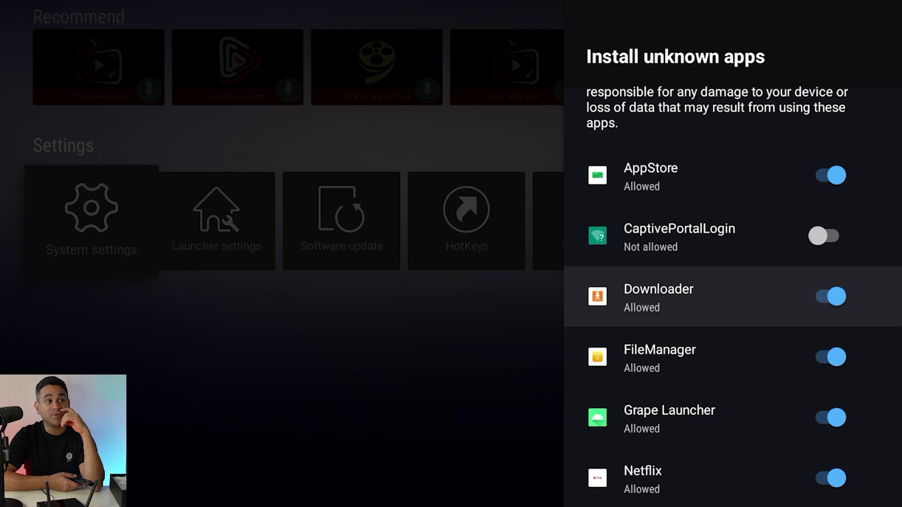
key(Down)
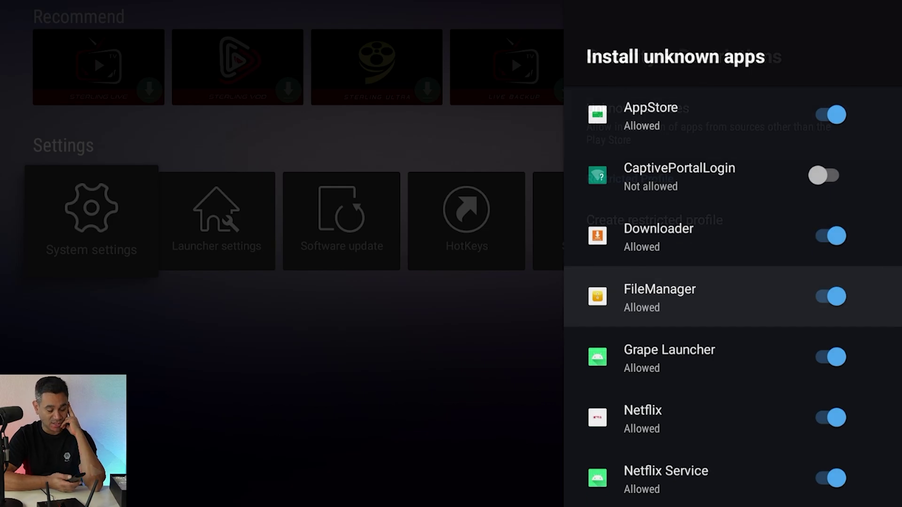
key(Escape)
key(Escape)
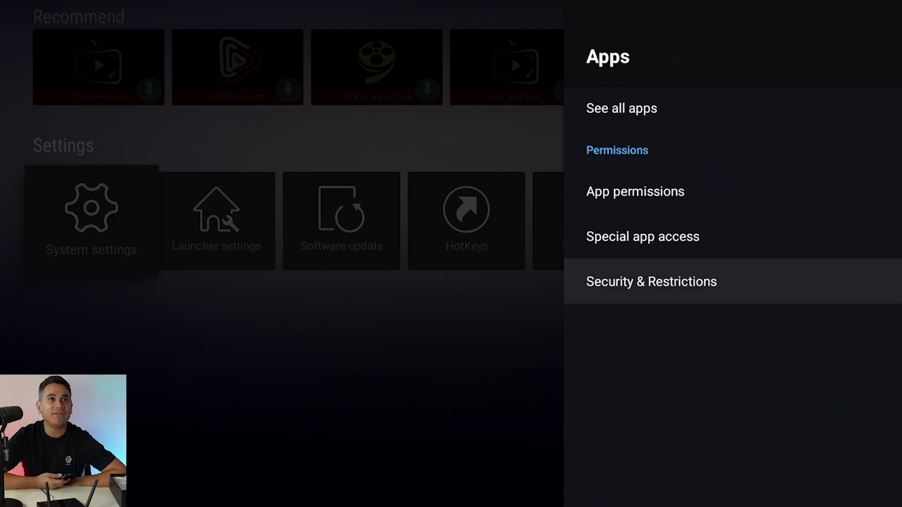
key(Escape)
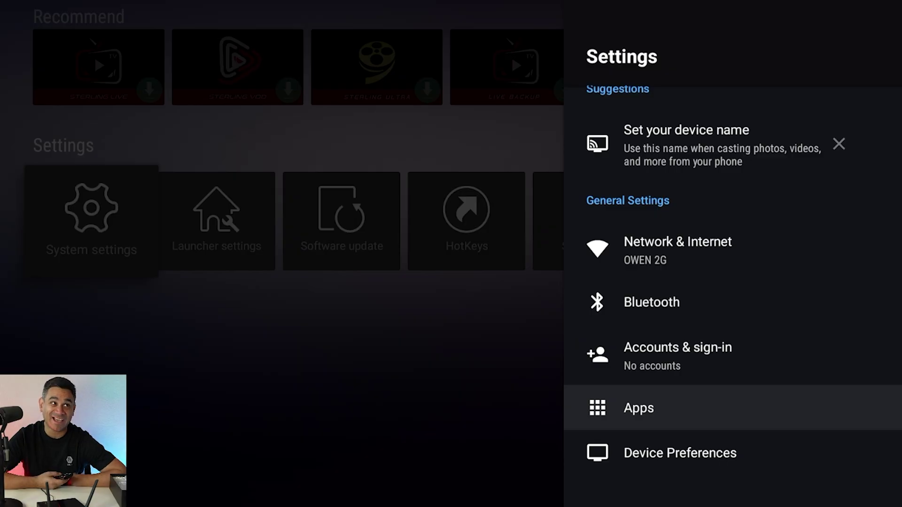
- Browse Device Preferences and open the About page
key(Down)
key(Return)
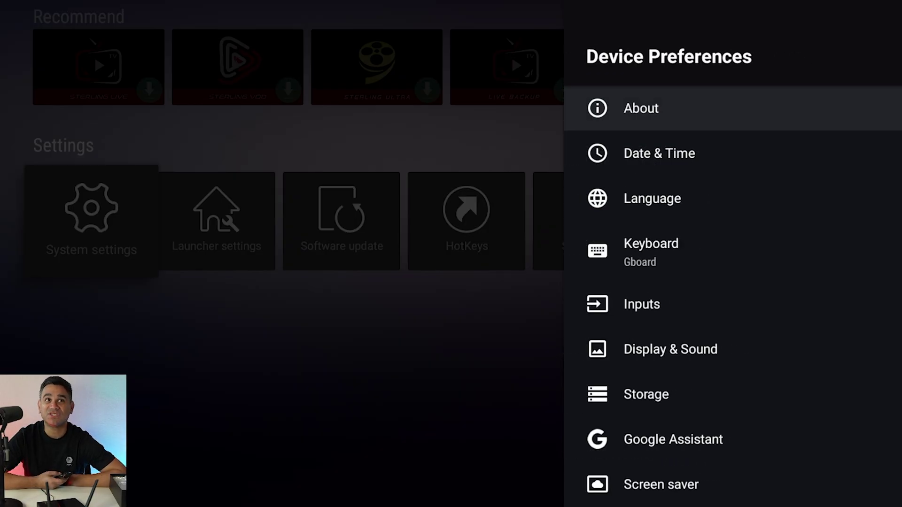
key(Down)
key(Down)
key(Down)
key(Down)
key(Down)
key(Down)
key(Down)
key(Down)
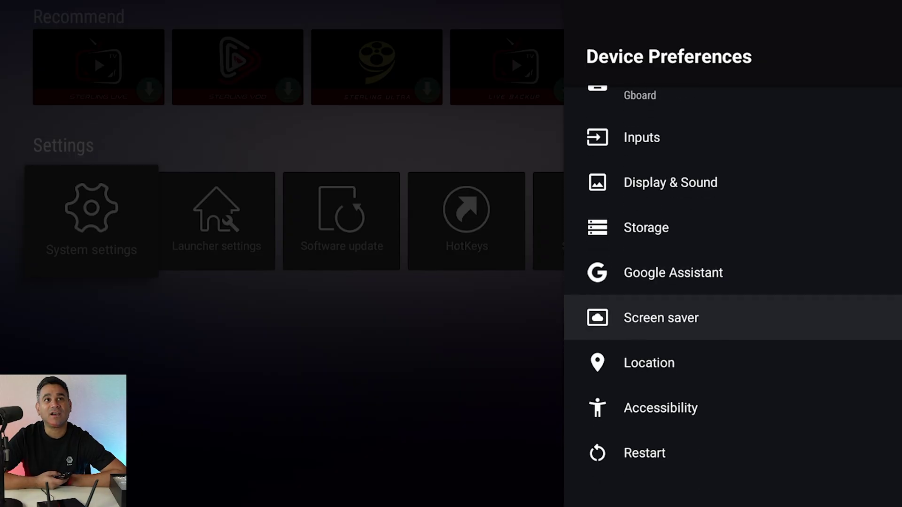
key(Down)
key(Down)
key(Up)
key(Up)
key(Up)
key(Up)
key(Up)
key(Up)
key(Up)
key(Up)
key(Up)
key(Up)
key(Up)
key(Return)
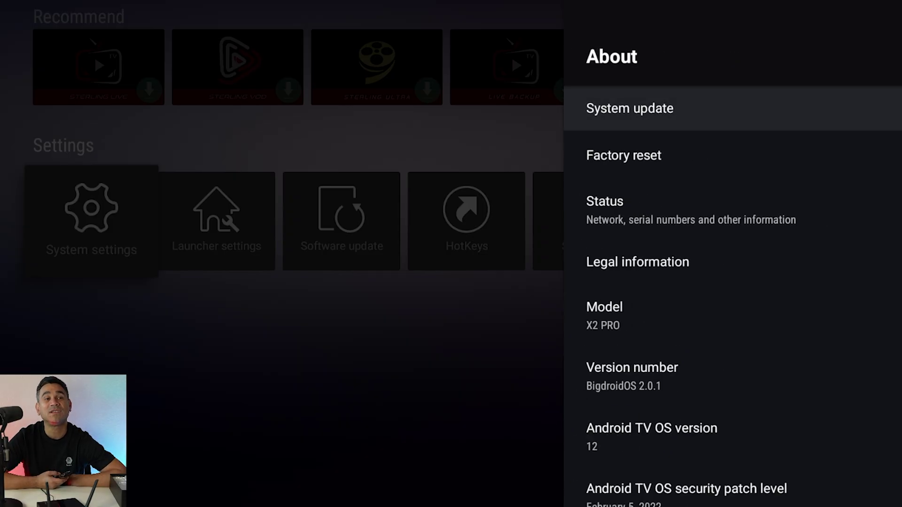
- Activate the Android TV OS build entry seven times in a row
key(Down)
key(Down)
key(Down)
key(Down)
key(Down)
key(Down)
key(Down)
key(Down)
key(Down)
key(Down)
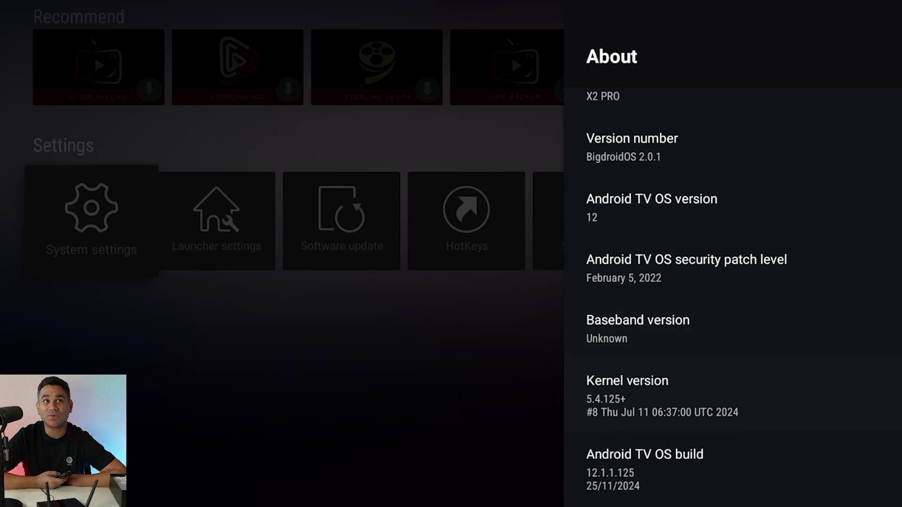
key(Return)
key(Return)
key(Return)
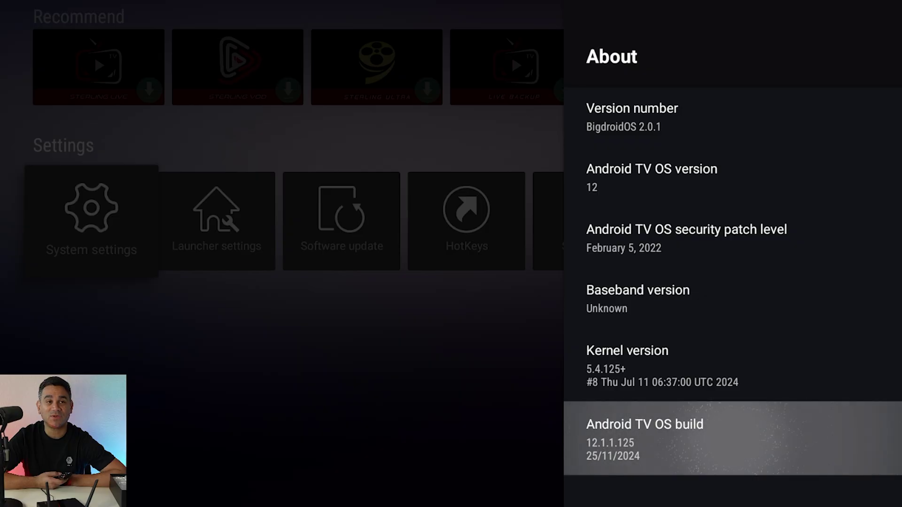
key(Return)
key(Return)
key(Return)
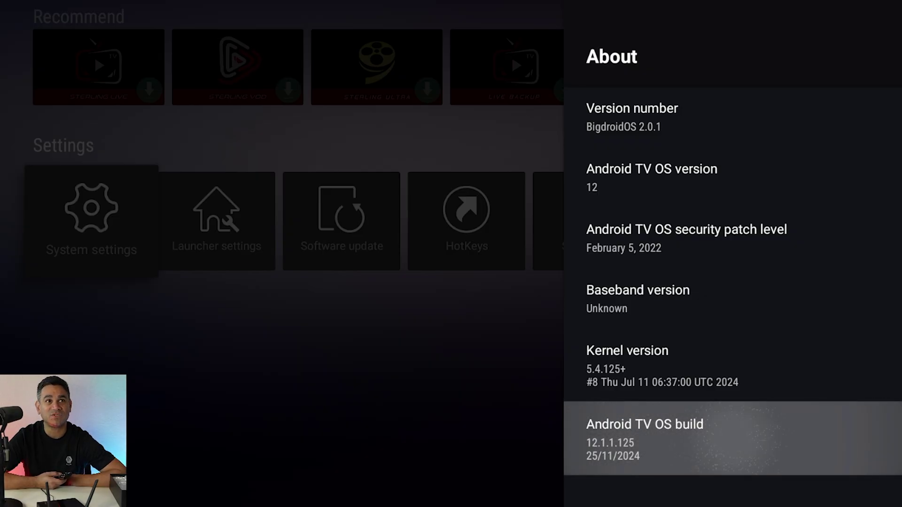
key(Return)
key(Return)
key(Return)
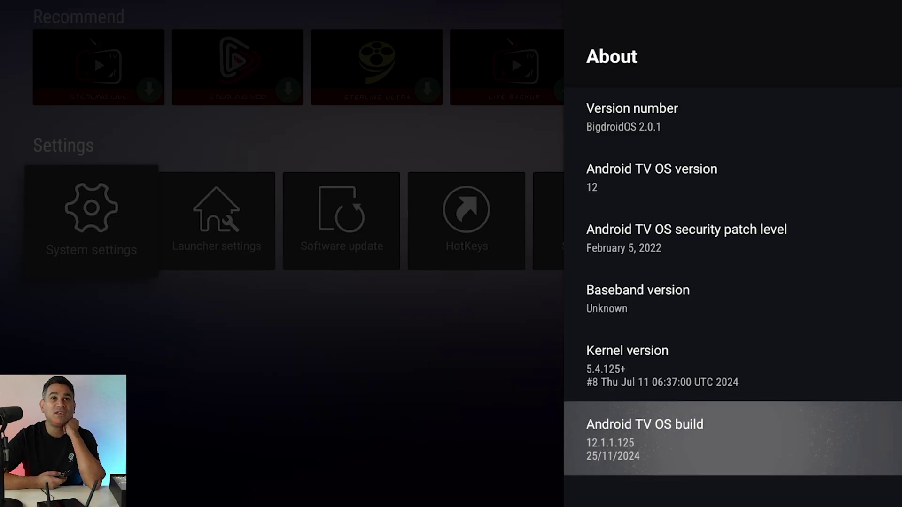
key(Return)
key(Return)
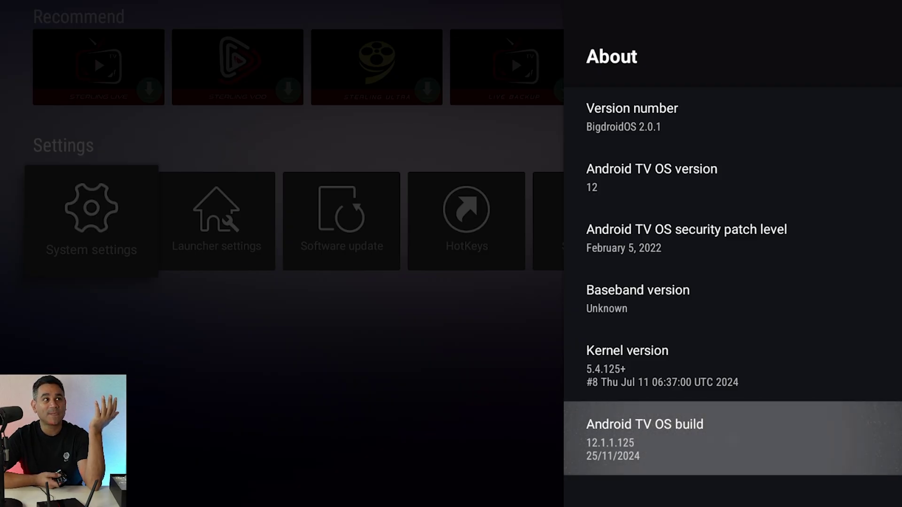
key(Return)
key(Return)
key(Return)
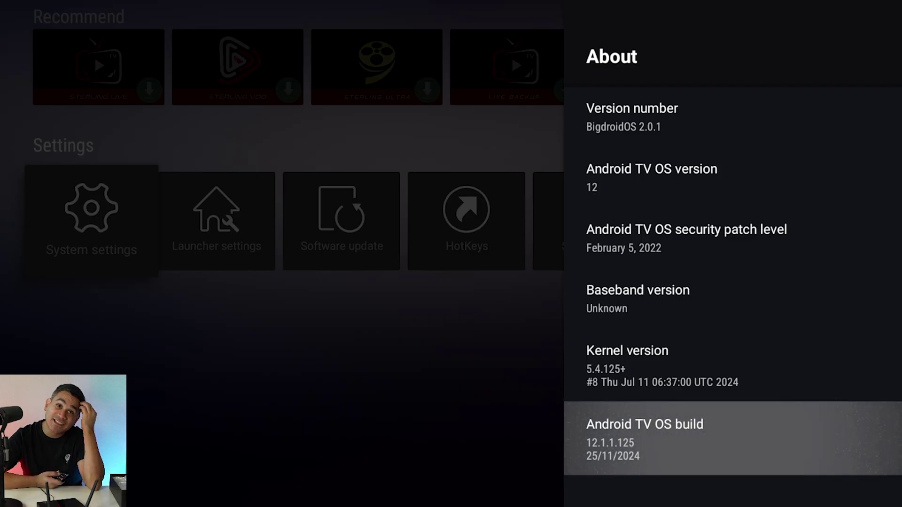
key(Return)
key(Return)
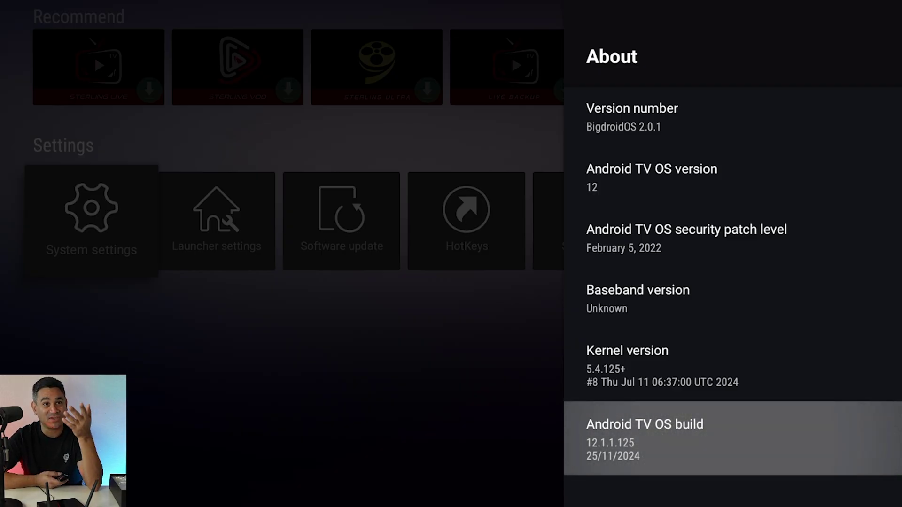
key(Return)
key(Return)
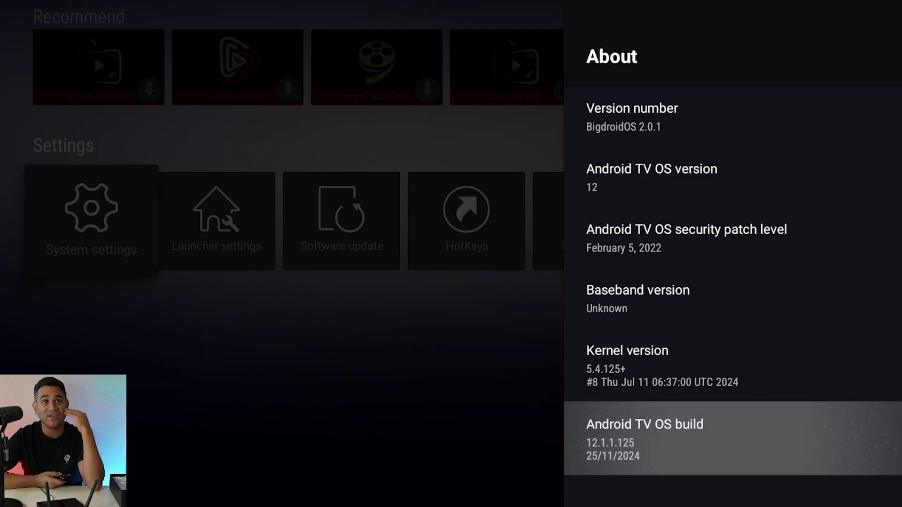
- Move up through kernel version, baseband, security patch level and Android TV OS version
key(Up)
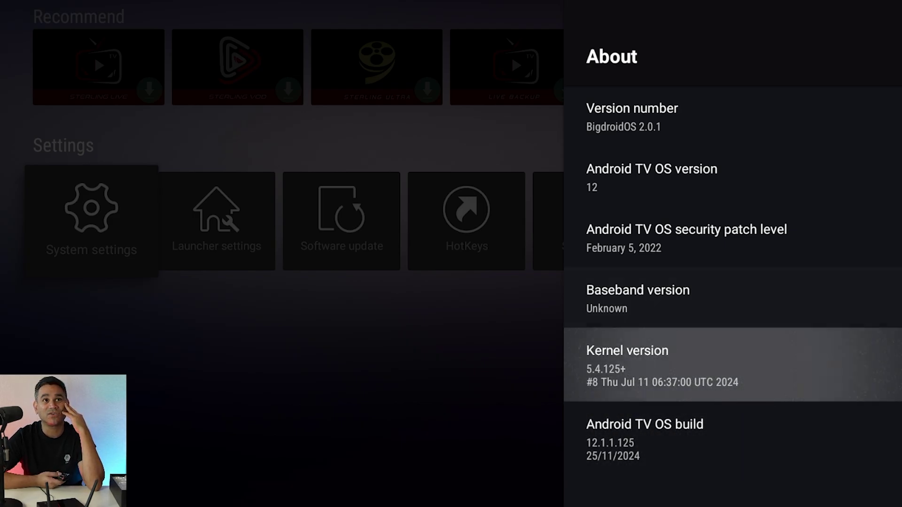
key(Up)
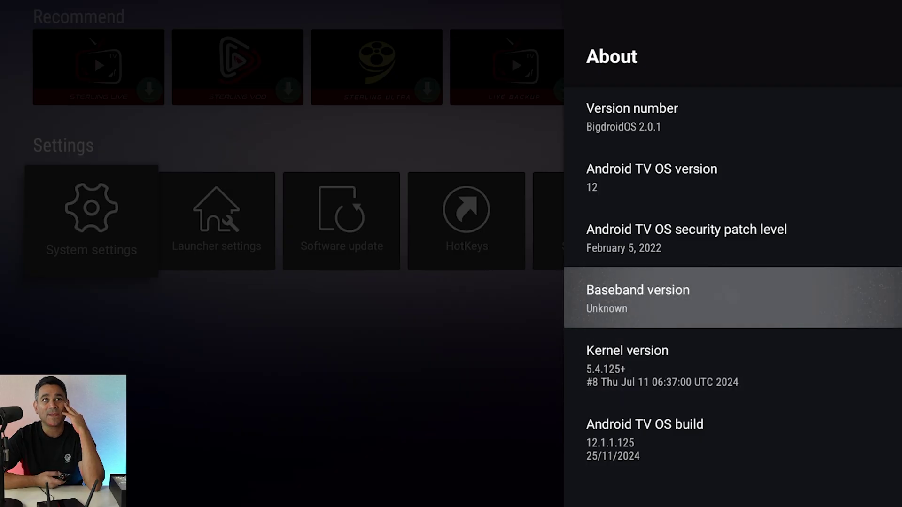
key(Up)
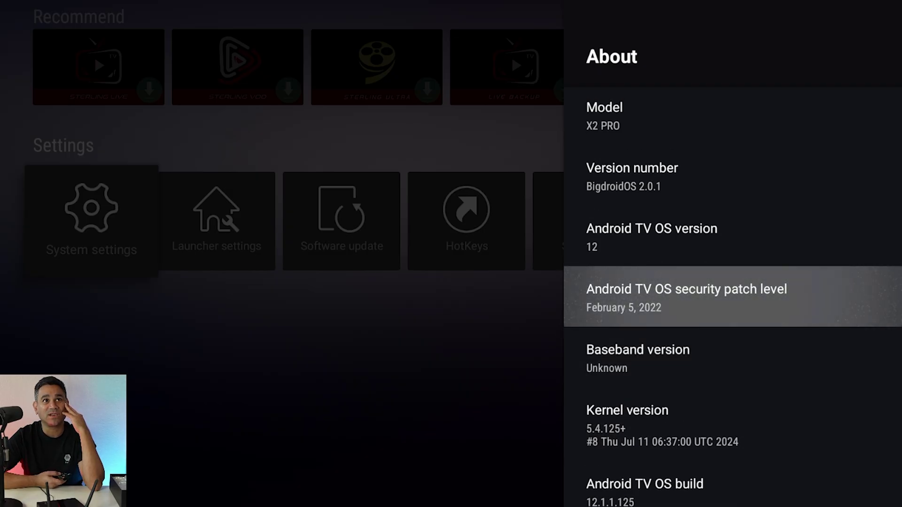
key(Up)
- Trigger the Android 12 easter egg, close it, and view Legal information
key(Return)
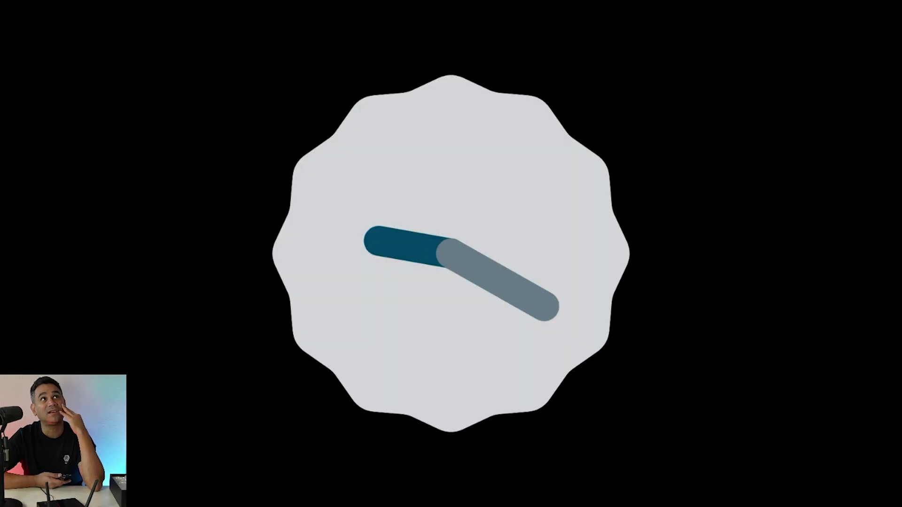
key(Escape)
key(Up)
key(Up)
key(Up)
key(Return)
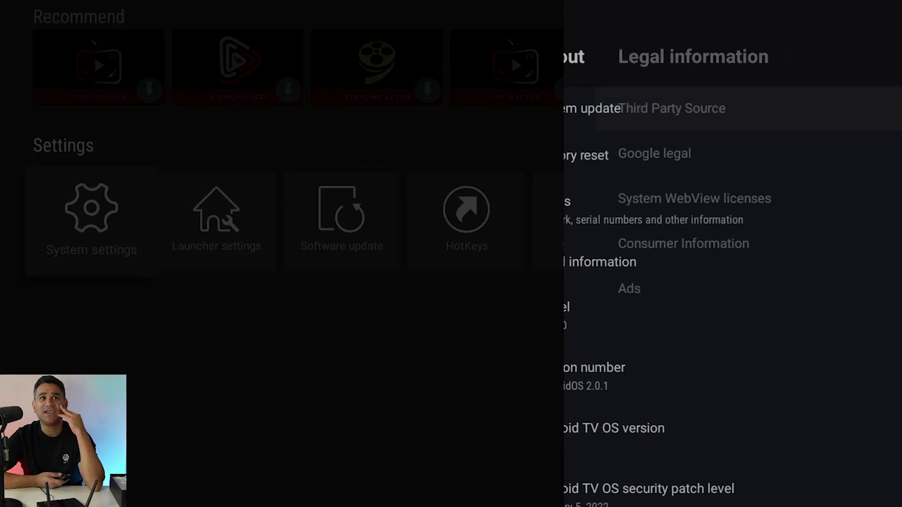
key(Escape)
- View the Status details, then return to Device Preferences and scroll toward Restart
key(Up)
key(Return)
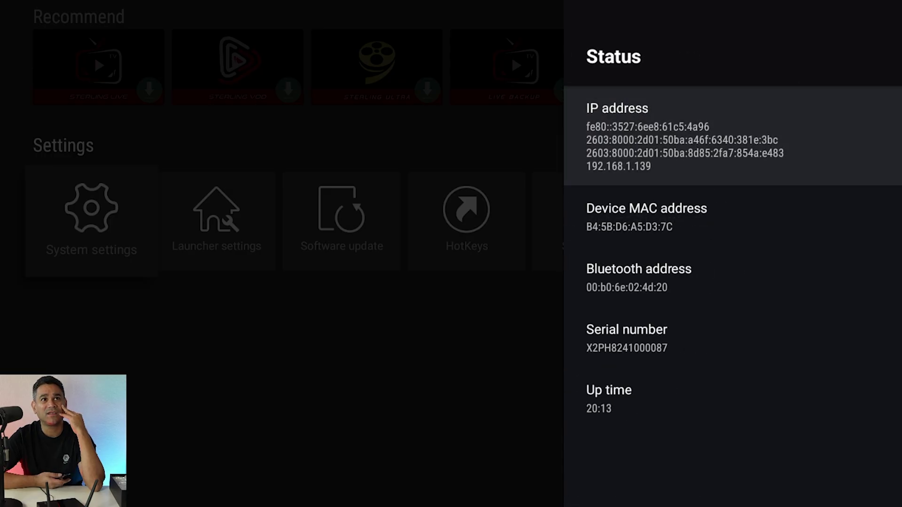
key(Escape)
key(Up)
key(Up)
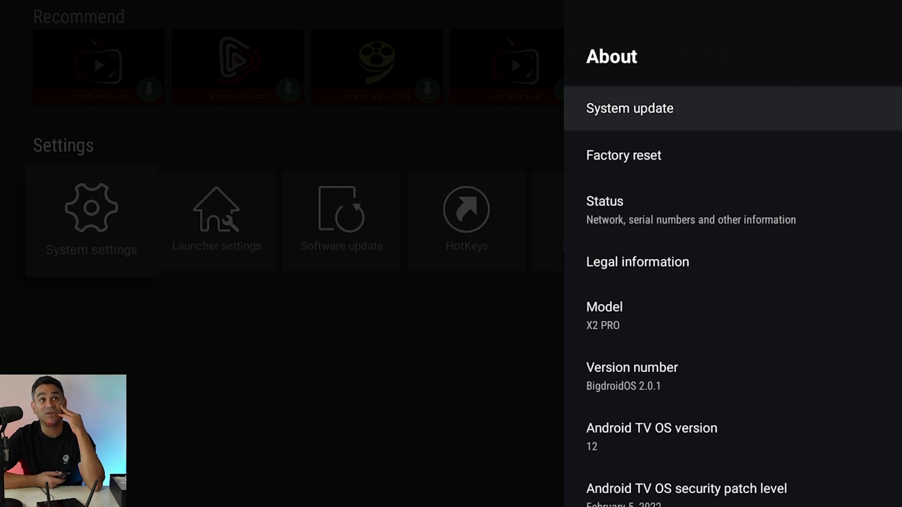
key(Escape)
key(Down)
key(Down)
key(Down)
key(Down)
key(Down)
key(Down)
key(Down)
key(Down)
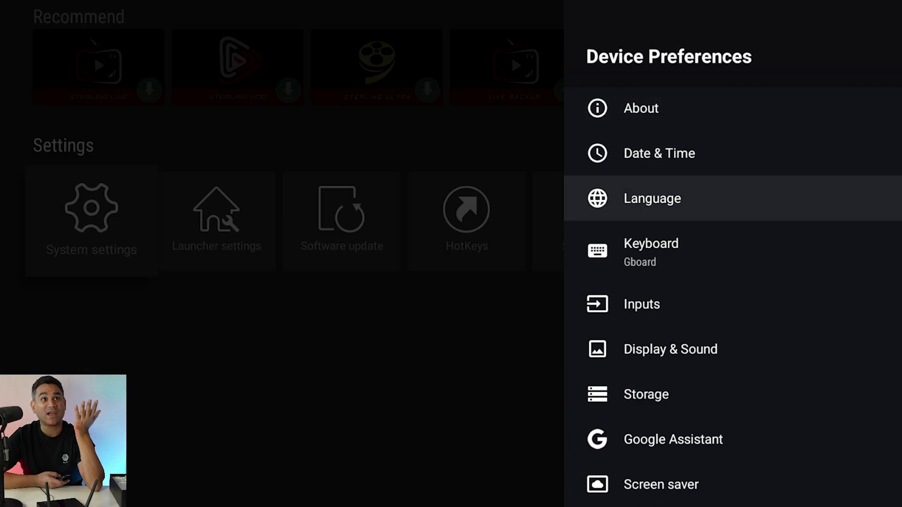
key(Down)
key(Down)
key(Down)
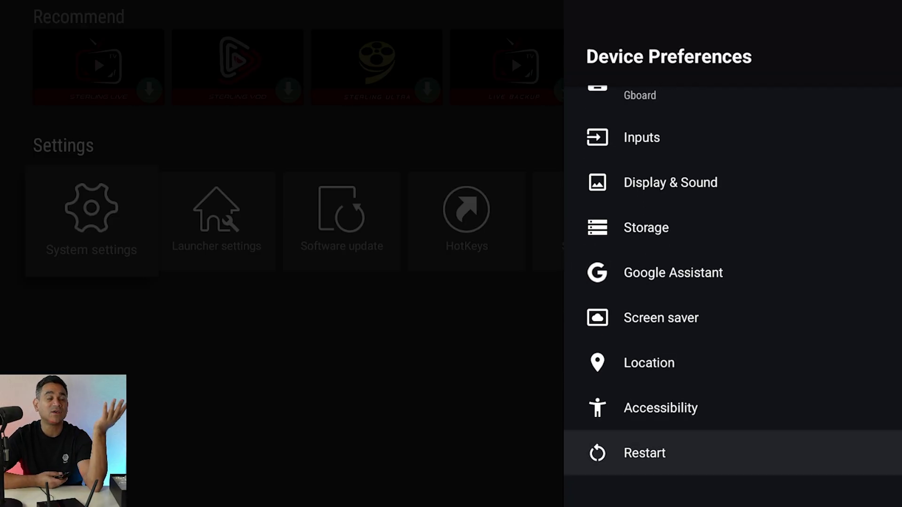
key(Up)
key(Up)
key(Up)
key(Up)
key(Up)
key(Up)
key(Up)
key(Up)
key(Up)
key(Up)
key(Up)
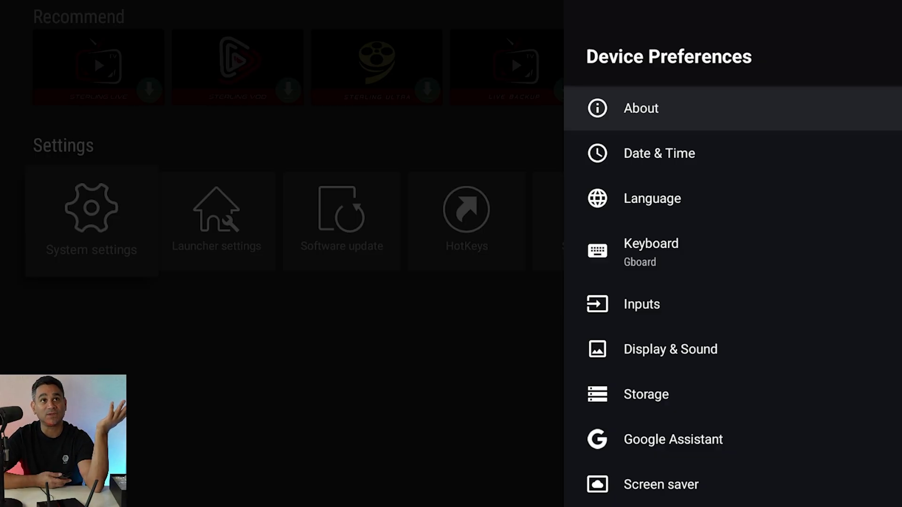
- Scroll through the installed apps list under Apps, starting from AIDA64
key(Escape)
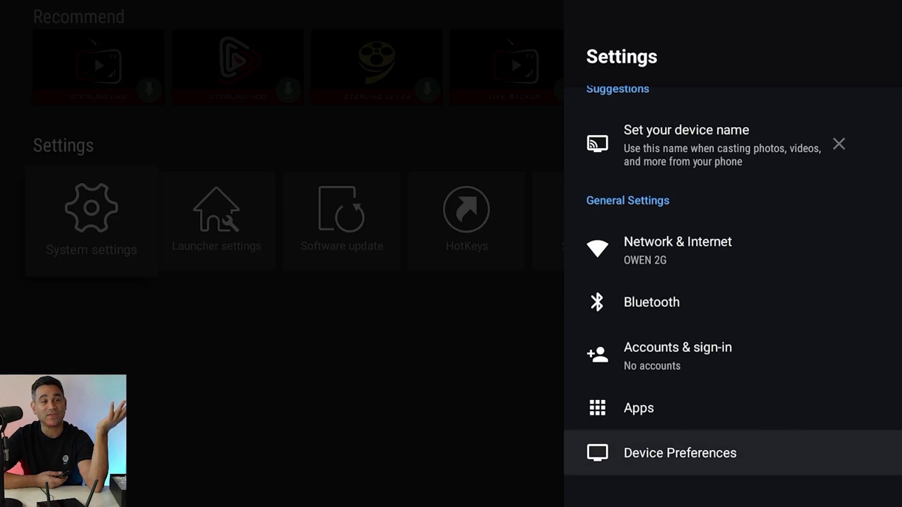
key(Up)
key(Up)
key(Down)
key(Down)
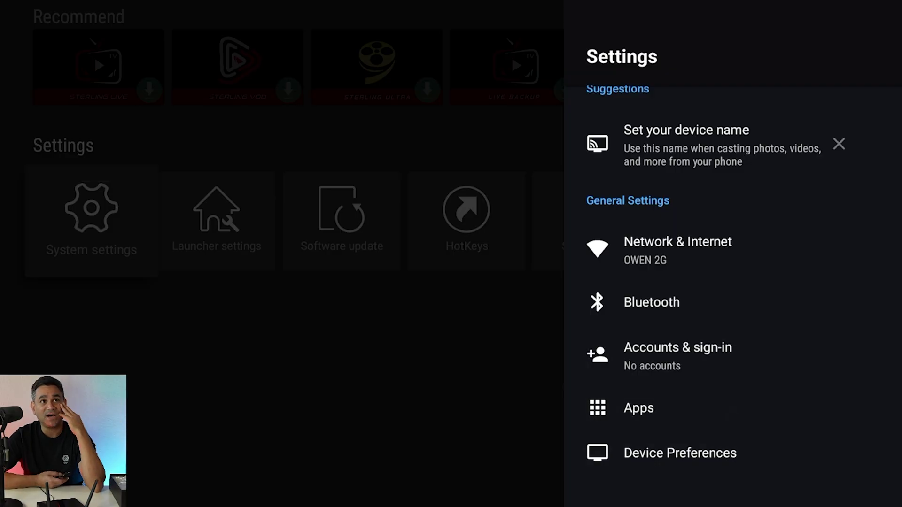
key(Return)
key(Return)
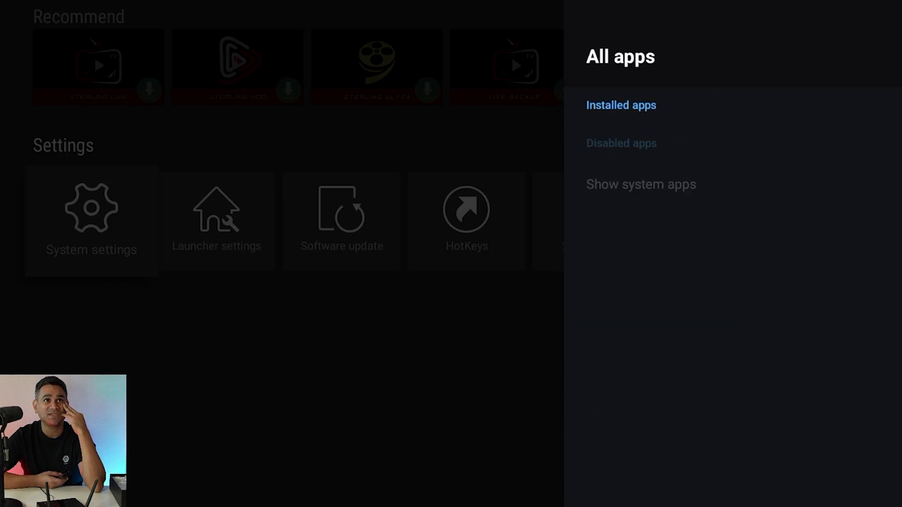
key(Up)
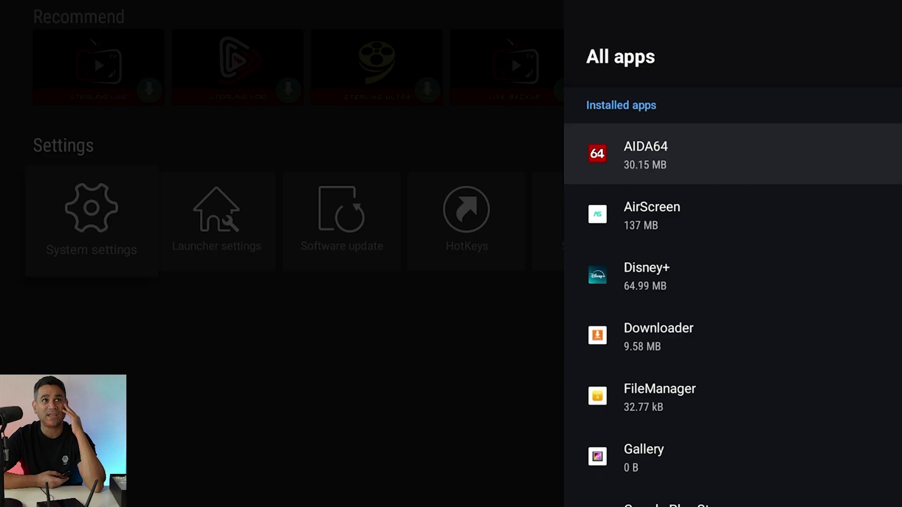
key(Down)
key(Down)
key(Down)
key(Down)
key(Down)
key(Down)
key(Down)
key(Down)
key(Down)
key(Down)
key(Down)
key(Down)
key(Down)
key(Down)
key(Down)
key(Down)
key(Down)
key(Down)
key(Escape)
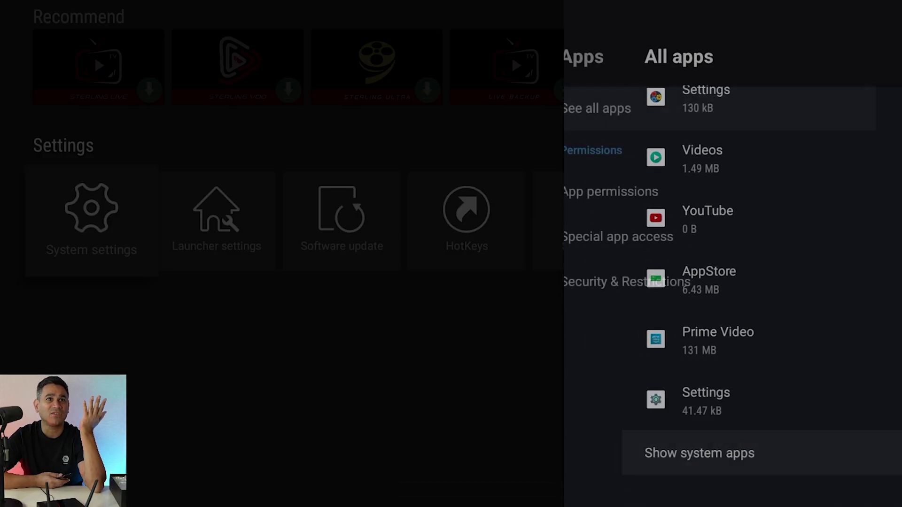
- Return to the main Settings list and open Device Preferences
key(Down)
key(Down)
key(Down)
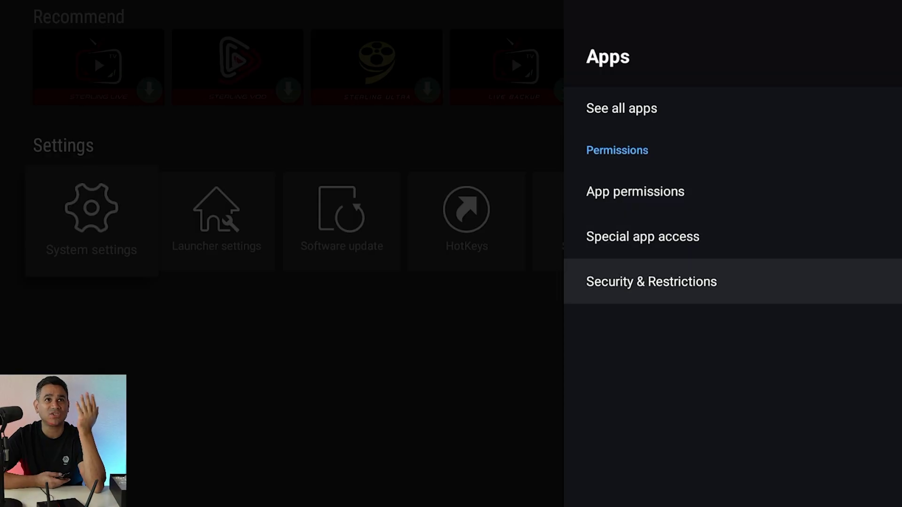
key(Escape)
key(Down)
key(Return)
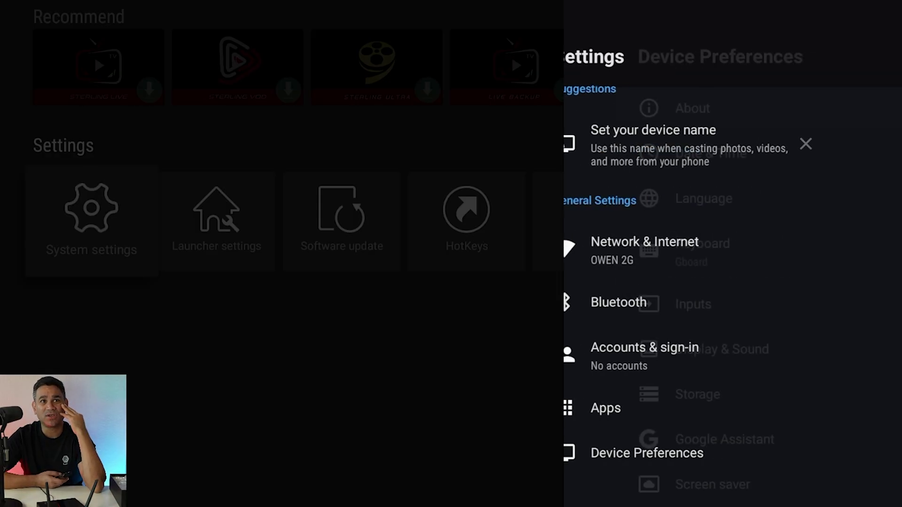
- Open Display & Sound and check Match content frame rate stays Seamless
key(Down)
key(Down)
key(Down)
key(Down)
key(Down)
key(Down)
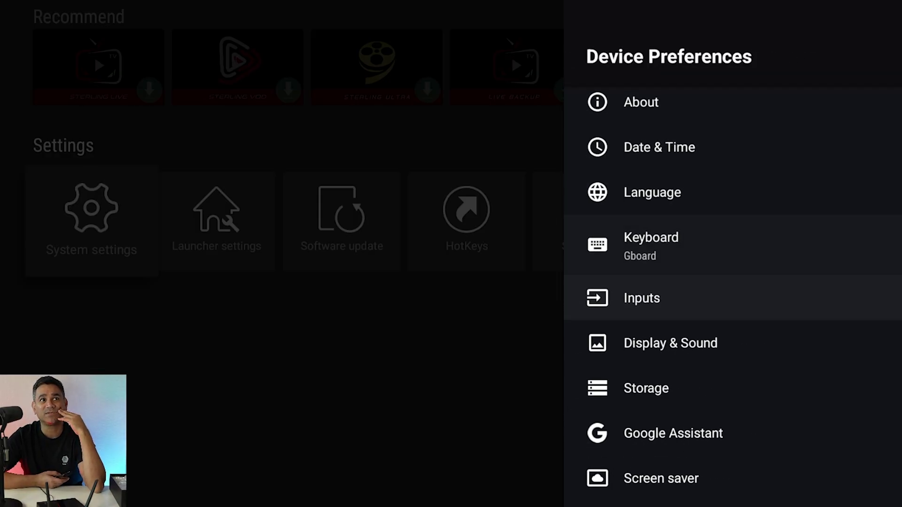
key(Up)
key(Return)
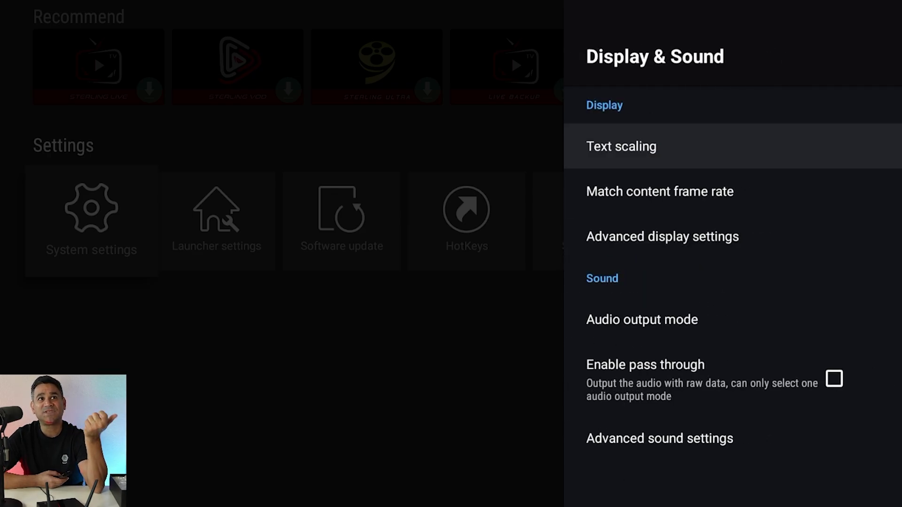
key(Down)
key(Return)
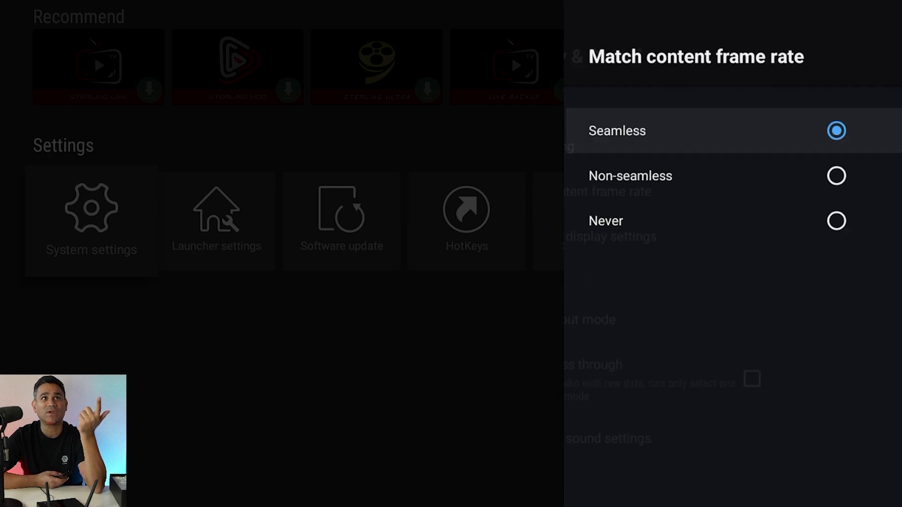
key(Escape)
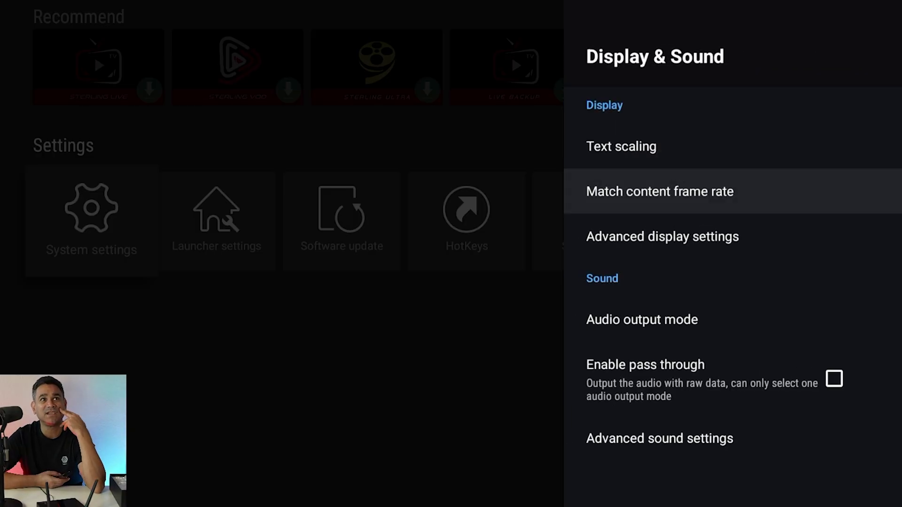
- Open Advanced display settings from Display & Sound
key(Up)
key(Down)
key(Down)
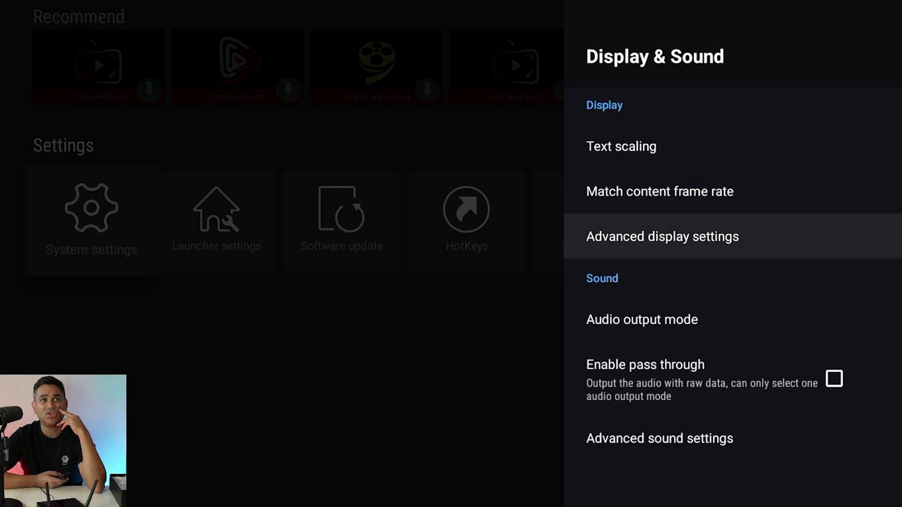
key(Return)
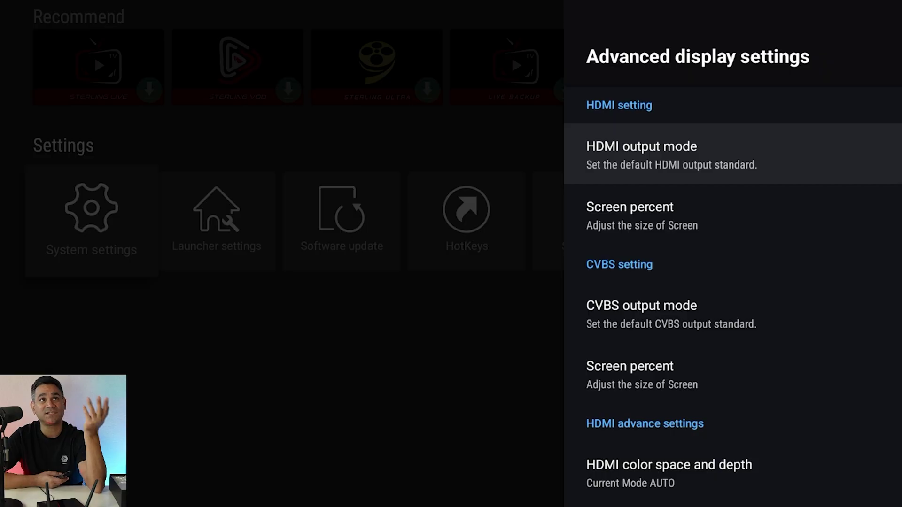
- Browse the HDMI output resolutions, leaving 4K 60Hz (3840x2160) selected
key(Return)
key(Down)
key(Down)
key(Down)
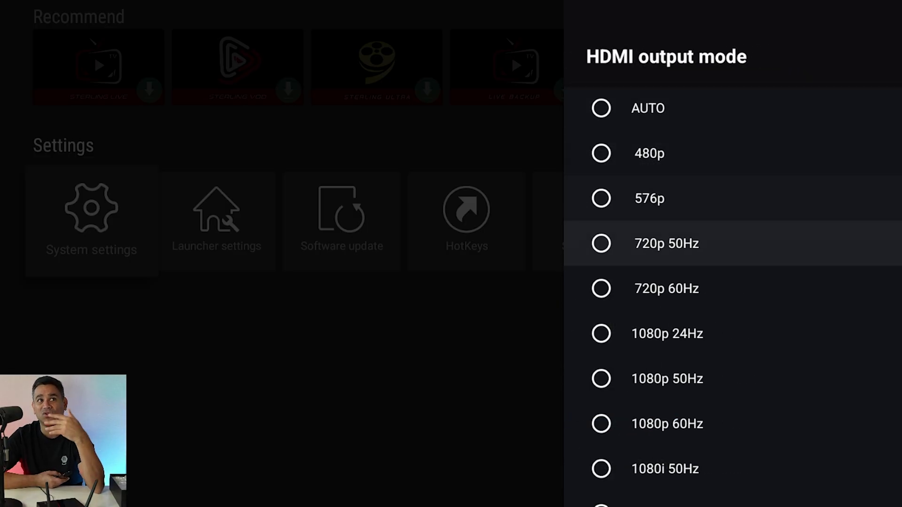
key(Down)
key(Down)
key(Down)
key(Down)
key(Down)
key(Down)
key(Down)
key(Down)
key(Down)
key(Down)
key(Down)
key(Return)
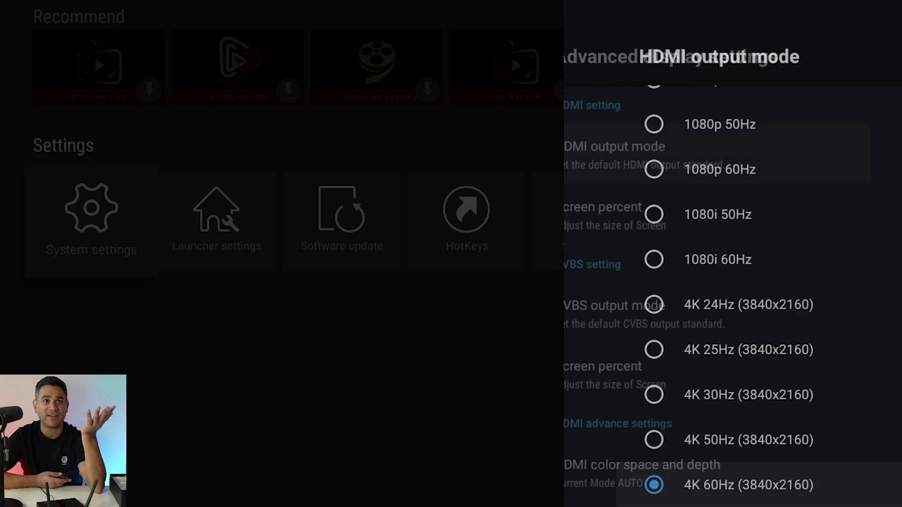
- Look over Screen percent, CVBS output, HDR/color and Screen rotation, then return to Display & Sound
key(Down)
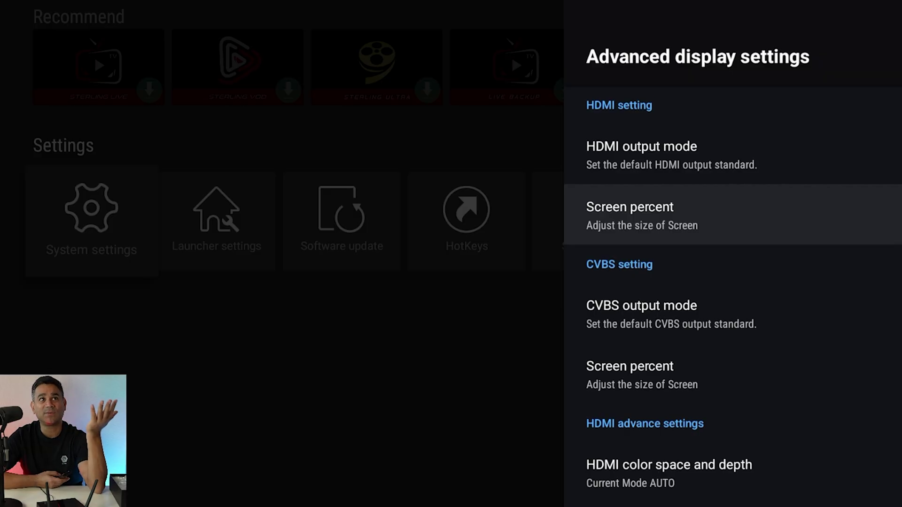
key(Down)
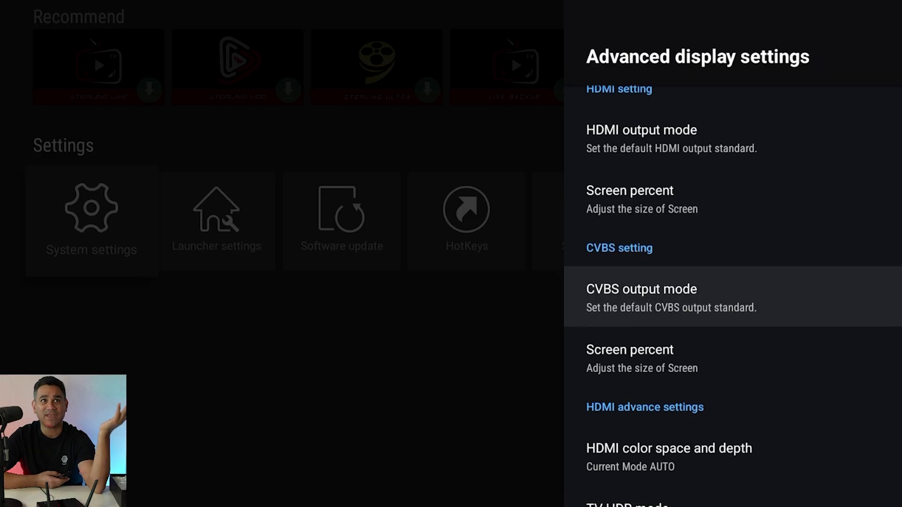
key(Down)
key(Down)
key(Down)
key(Down)
key(Down)
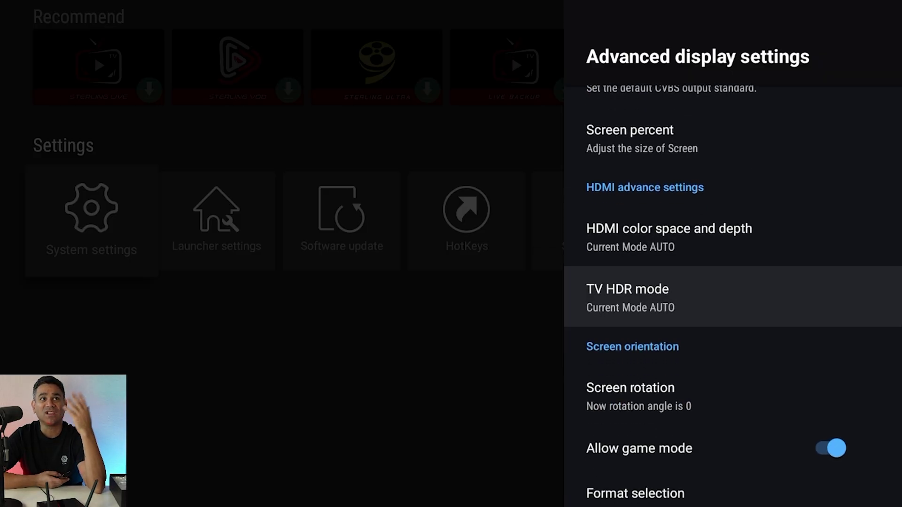
key(Up)
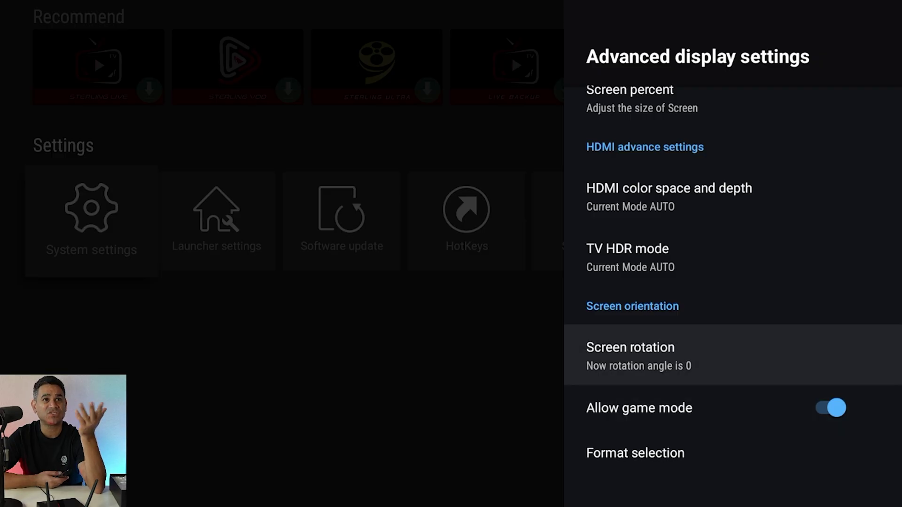
key(Escape)
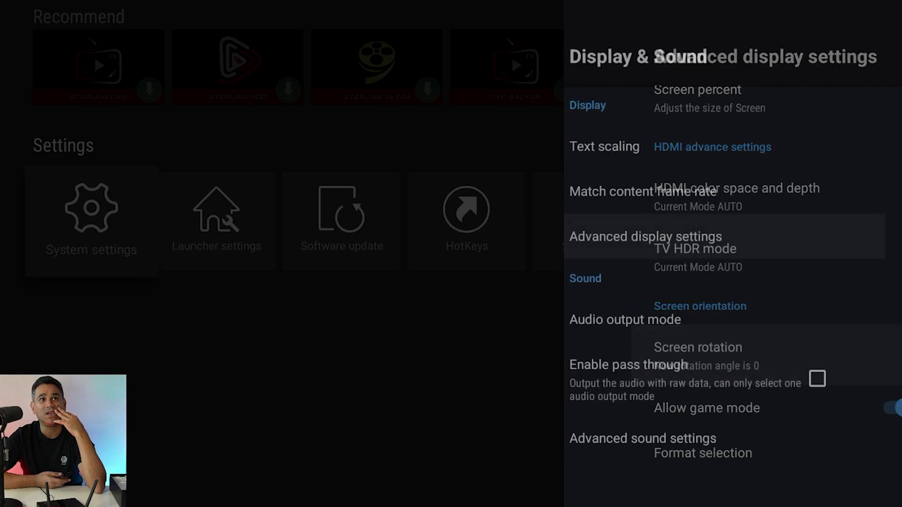
key(Down)
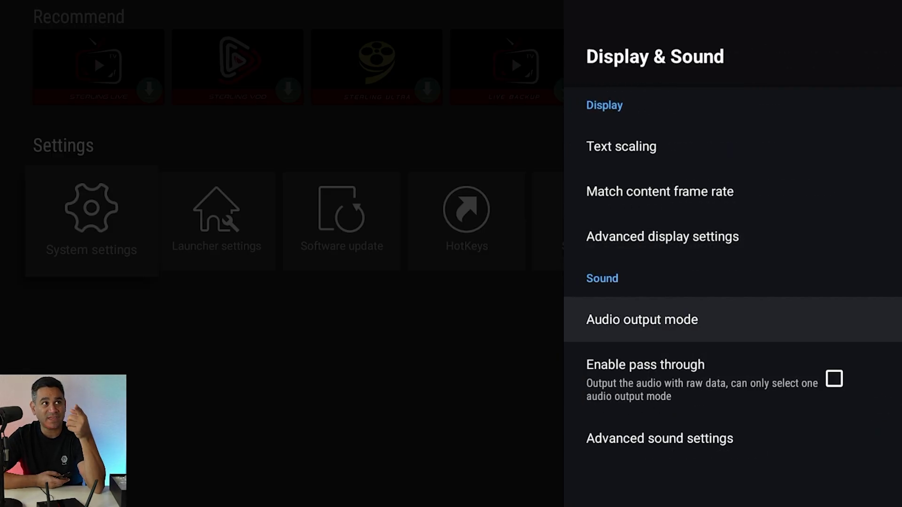
key(Down)
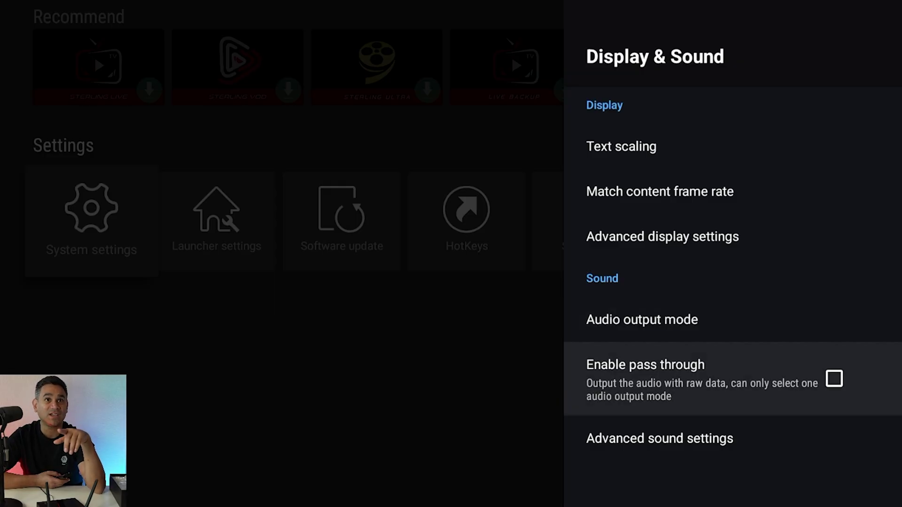
key(Up)
key(Return)
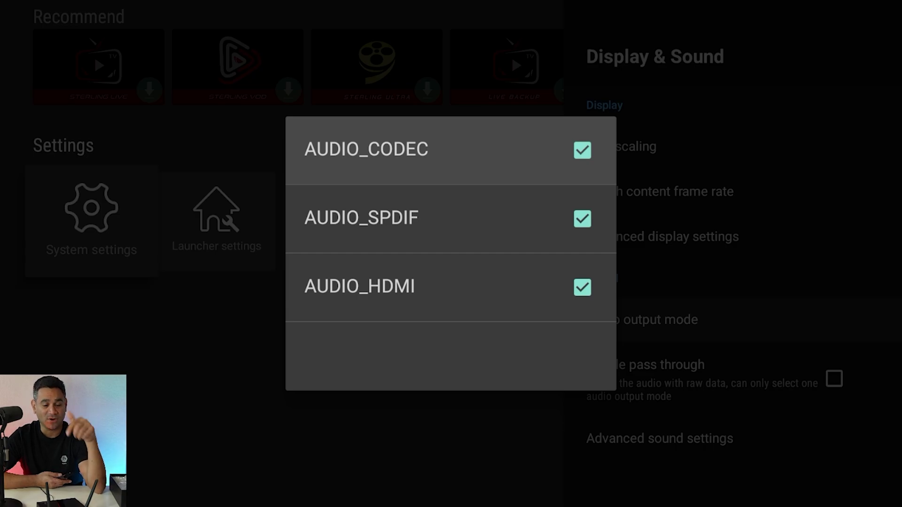
key(Escape)
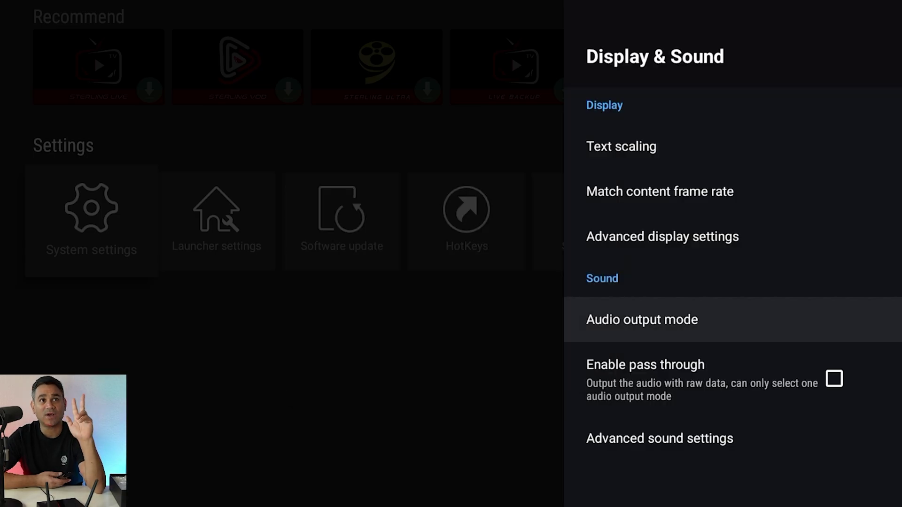
key(Down)
key(Down)
key(Return)
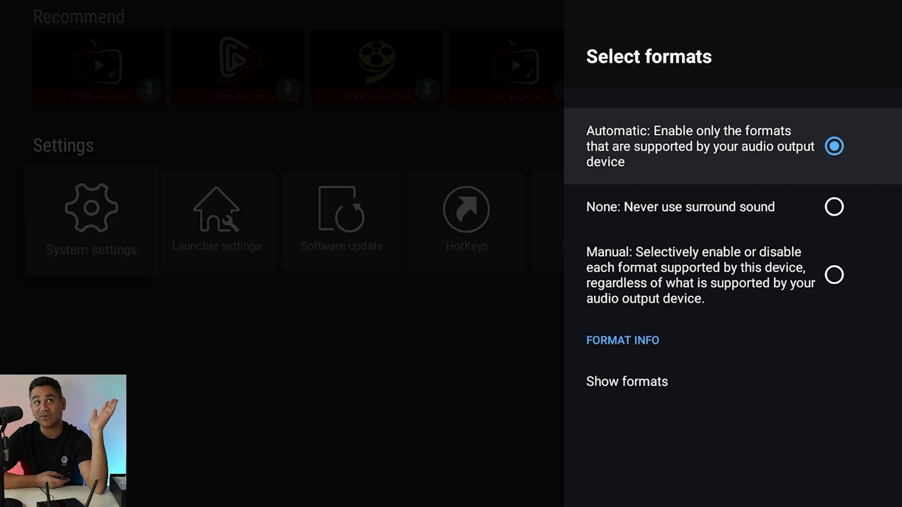
key(Down)
key(Down)
key(Down)
key(Return)
key(Down)
key(Down)
key(Down)
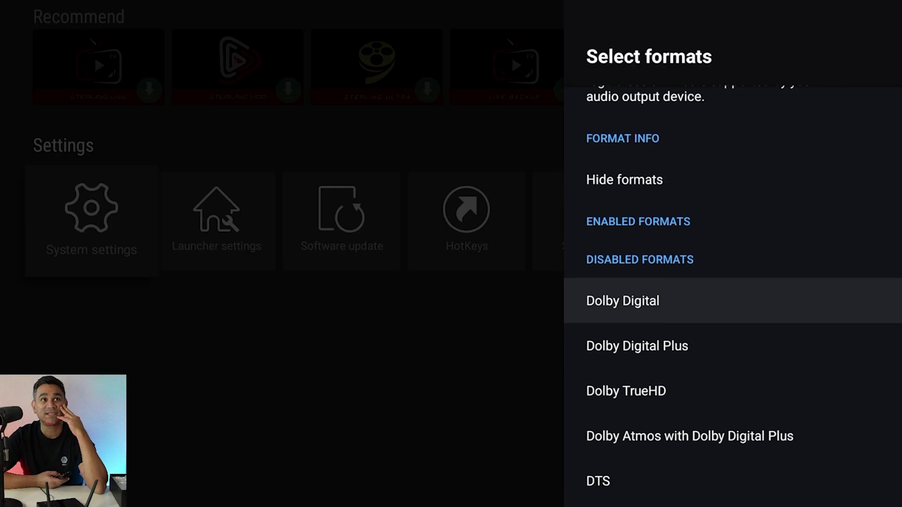
key(Up)
key(Up)
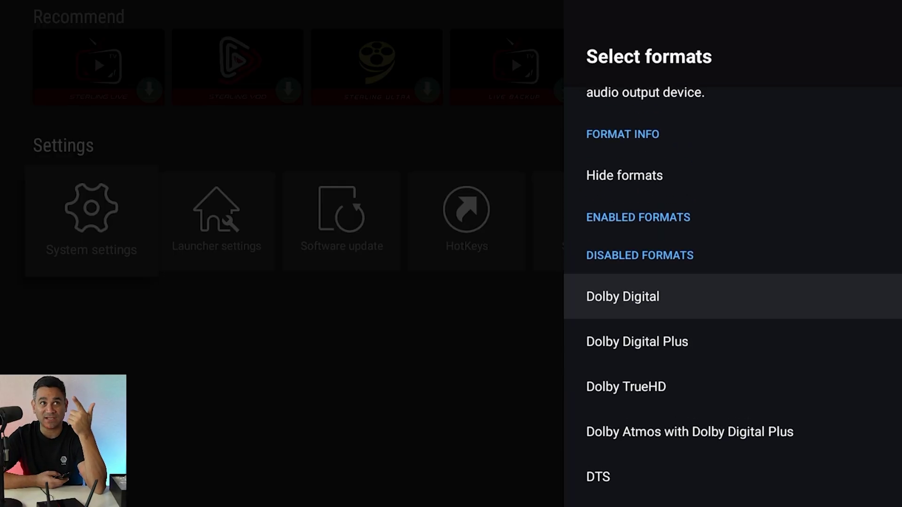
key(Down)
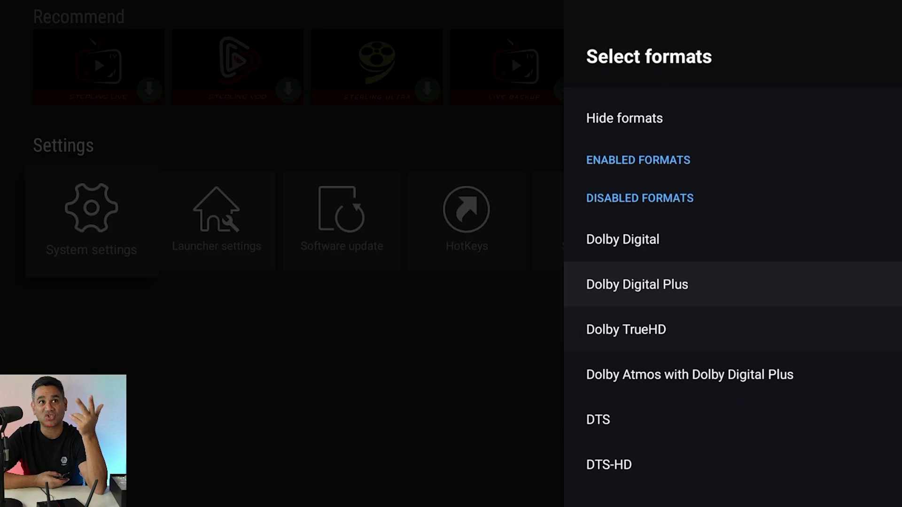
key(Down)
key(Down)
key(Down)
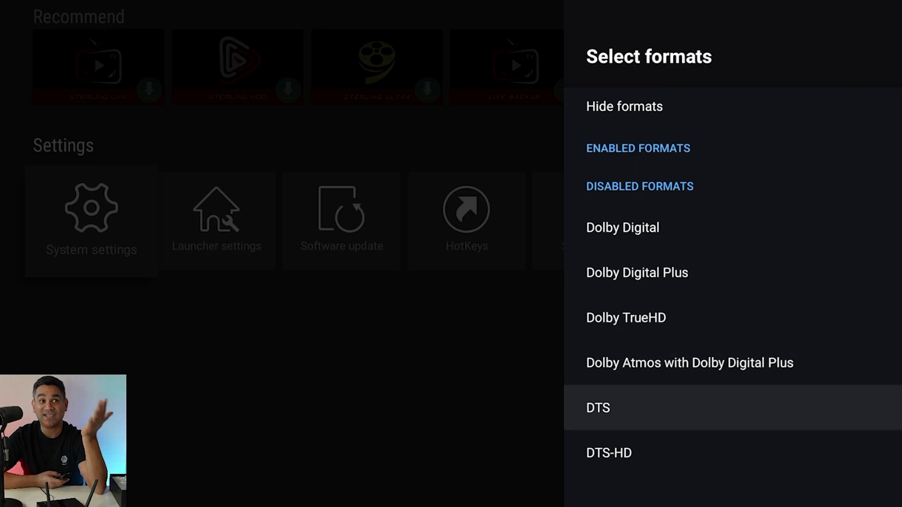
key(Down)
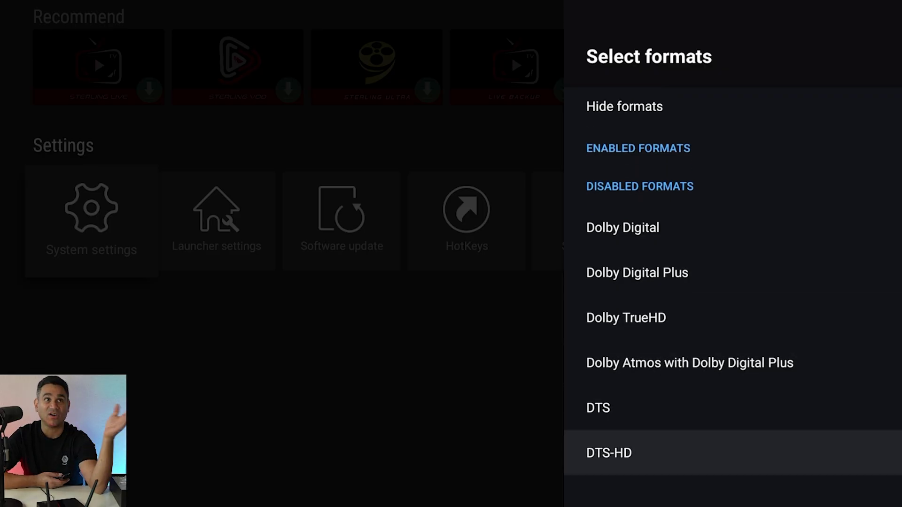
key(Escape)
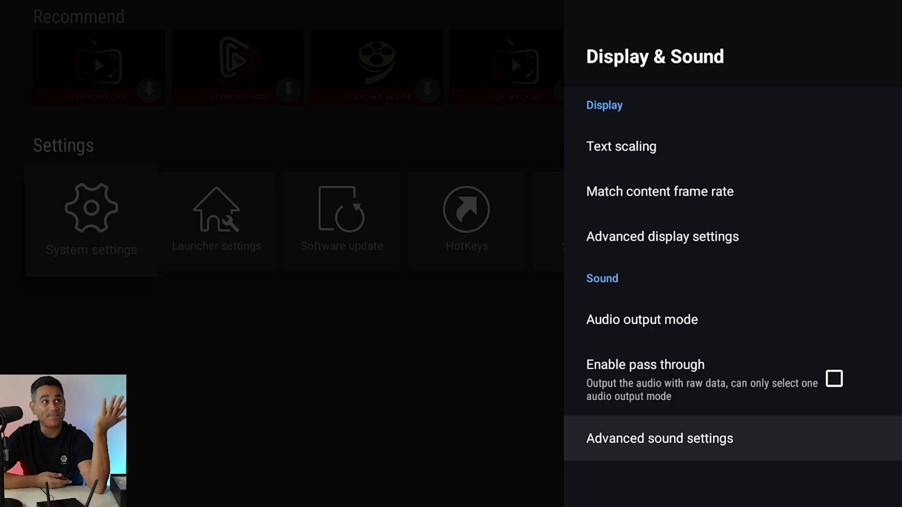
- Exit Settings to the Monsterbox launcher and bring the Apps row into view
key(Escape)
key(Escape)
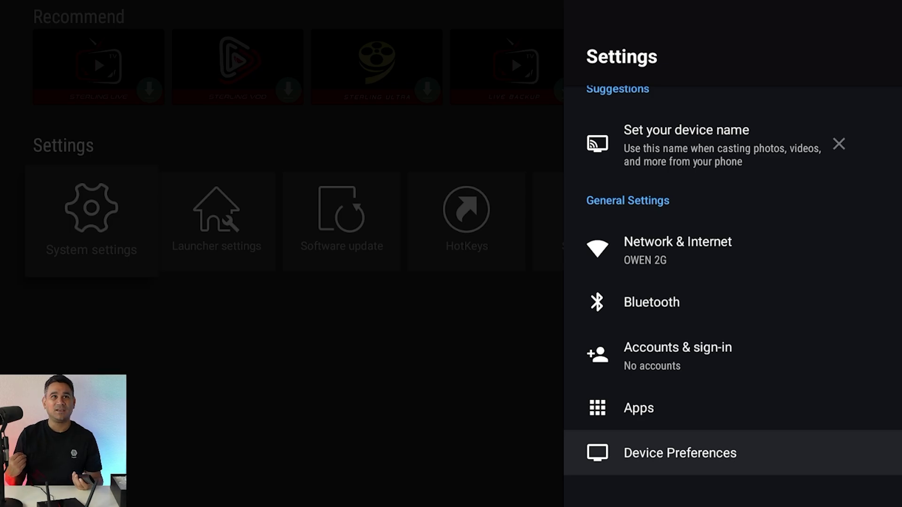
key(Escape)
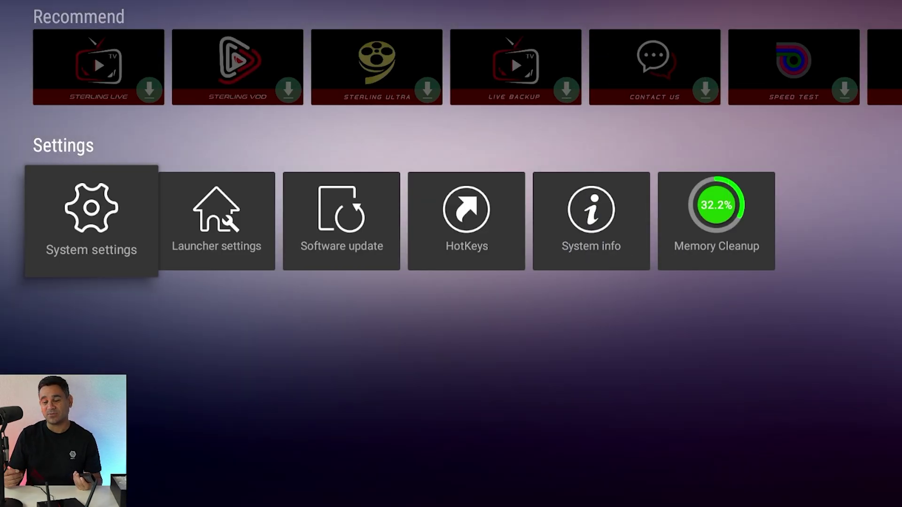
key(Up)
key(Up)
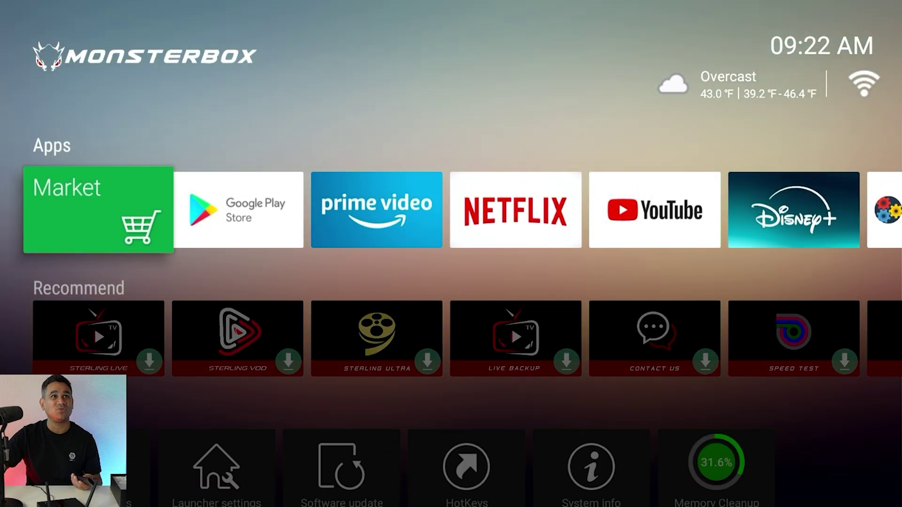